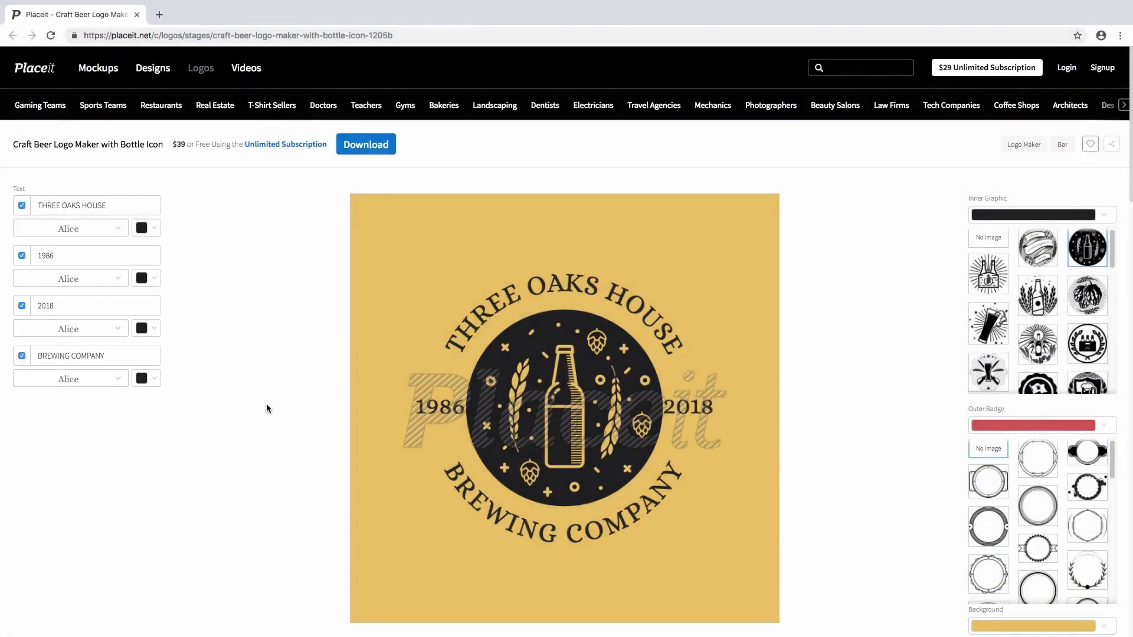
Step: Replace the top curved text THREE OAKS HOUSE with BREW HOUSE LAB
{"action": "left_click", "coordinate": [112, 206]}
{"action": "key", "text": "BackSpace"}
{"action": "key", "text": "BackSpace"}
{"action": "key", "text": "BackSpace"}
{"action": "key", "text": "BackSpace"}
{"action": "key", "text": "BackSpace"}
{"action": "key", "text": "BackSpace"}
{"action": "key", "text": "BackSpace"}
{"action": "key", "text": "BackSpace"}
{"action": "key", "text": "BackSpace"}
{"action": "key", "text": "BackSpace"}
{"action": "key", "text": "BackSpace"}
{"action": "key", "text": "BackSpace"}
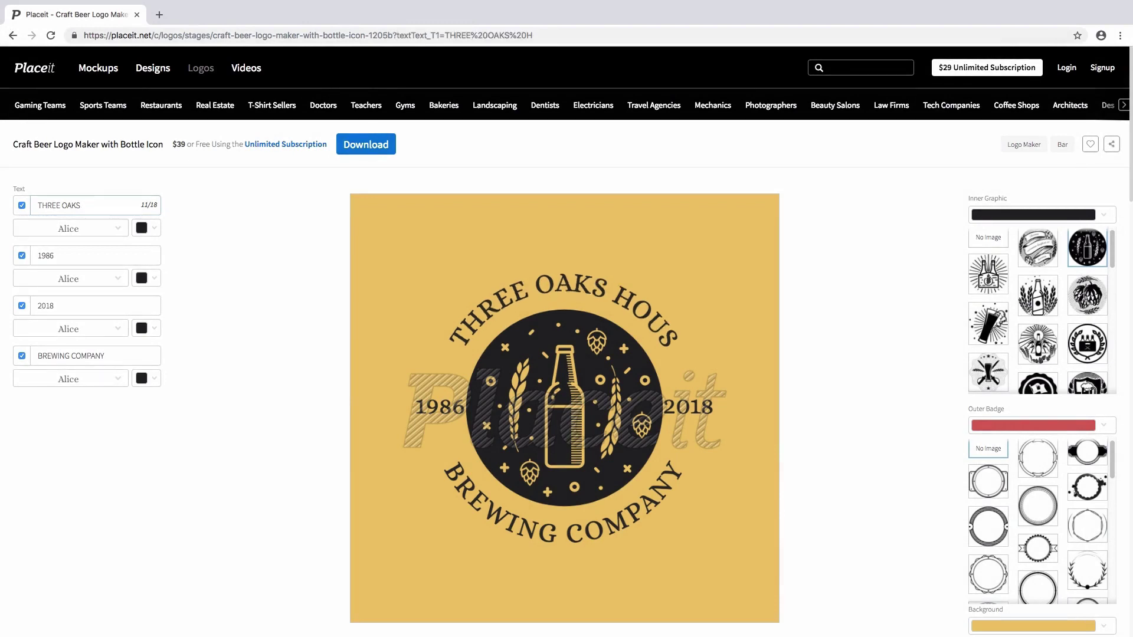
{"action": "key", "text": "BackSpace"}
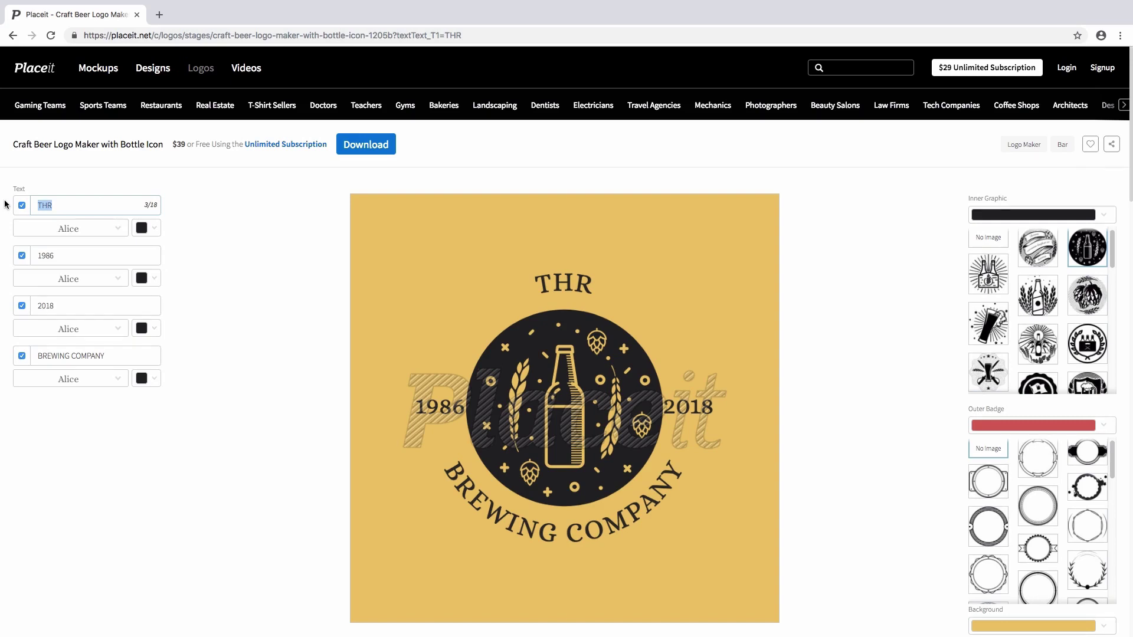
{"action": "key", "text": "BackSpace"}
{"action": "type", "text": "BREW HOUSE"}
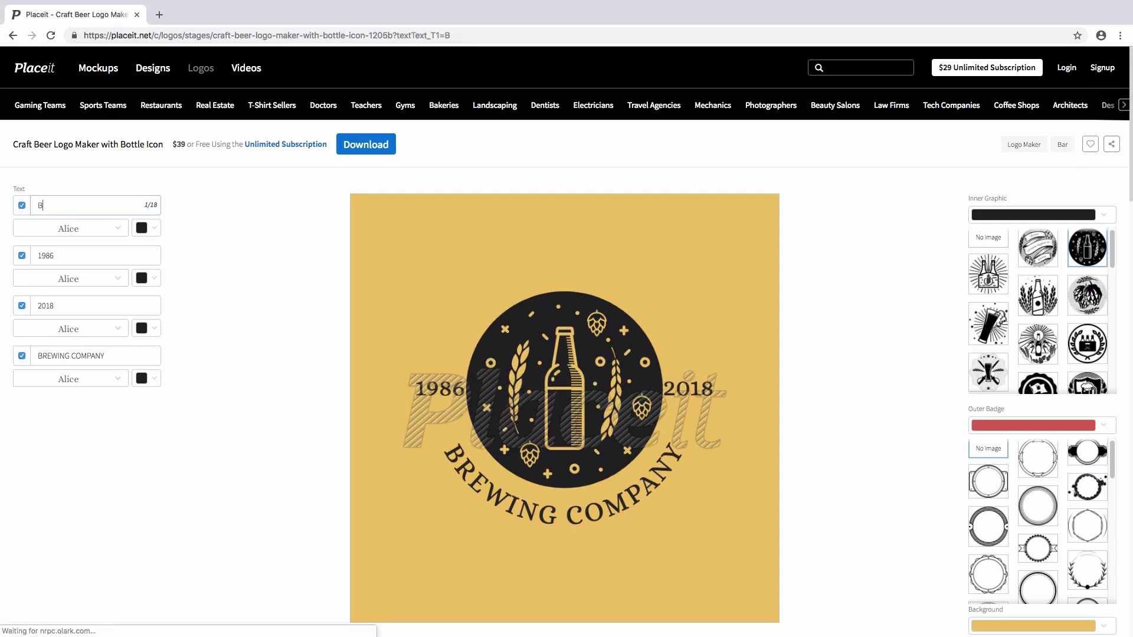
{"action": "type", "text": " LAB"}
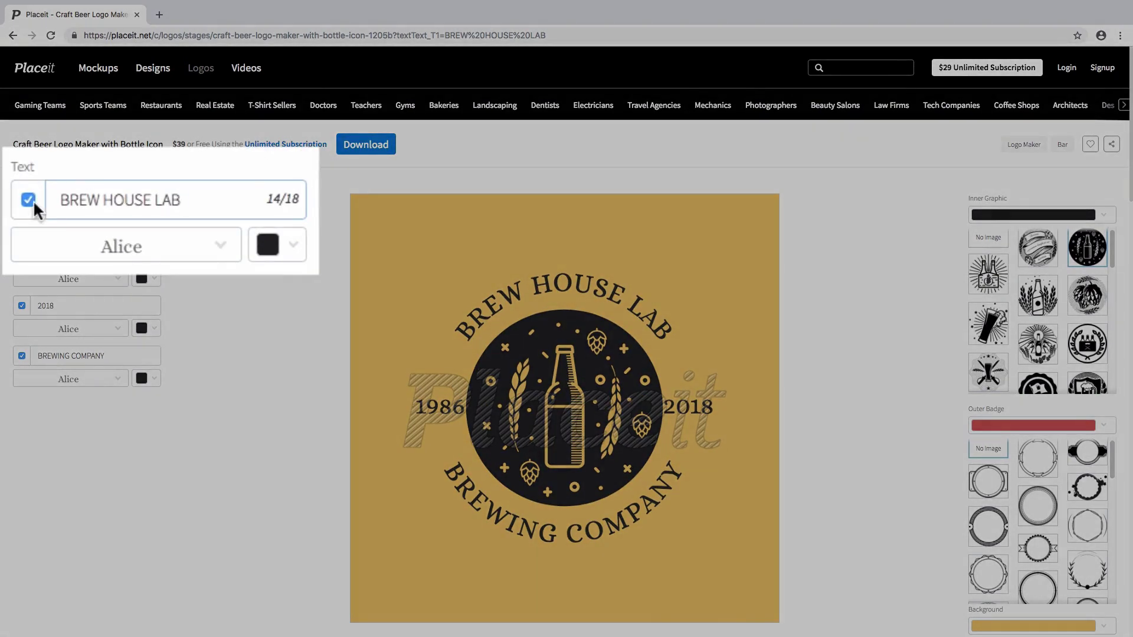
Step: Switch the BREW HOUSE LAB text off and back on, and set its font to AveriaSansLibre
{"action": "left_click", "coordinate": [21, 206]}
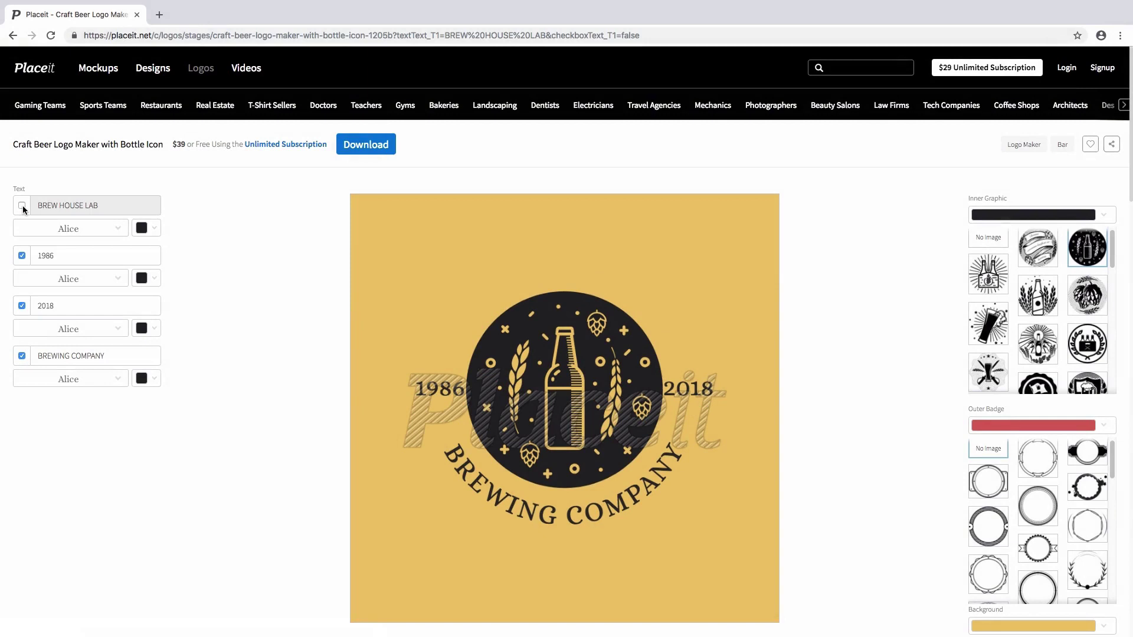
{"action": "left_click", "coordinate": [23, 208]}
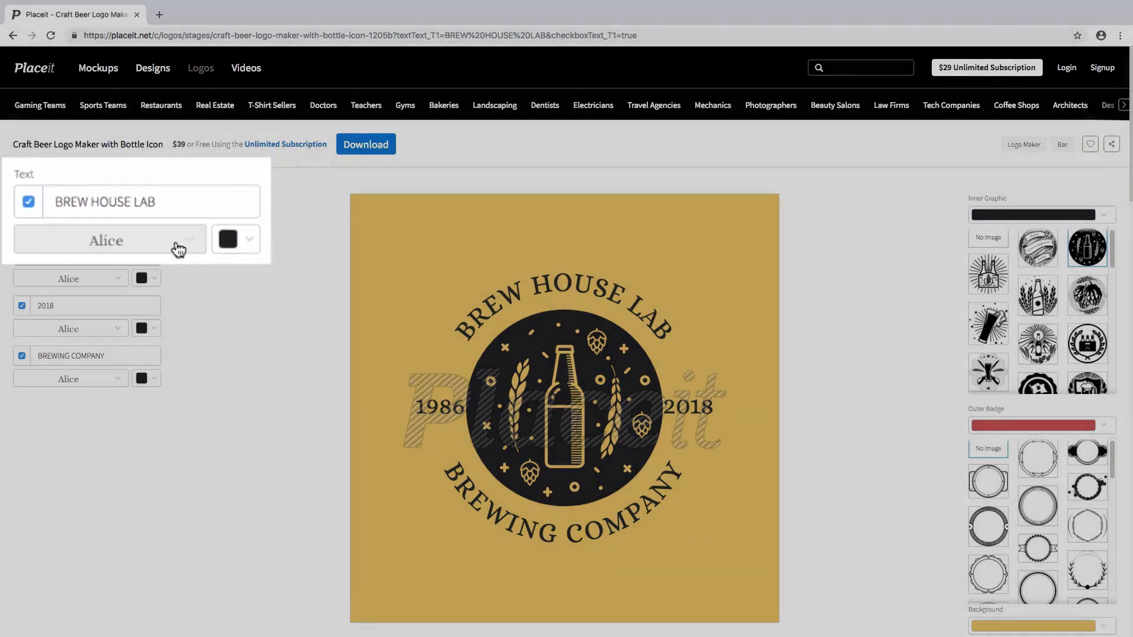
{"action": "left_click", "coordinate": [213, 258]}
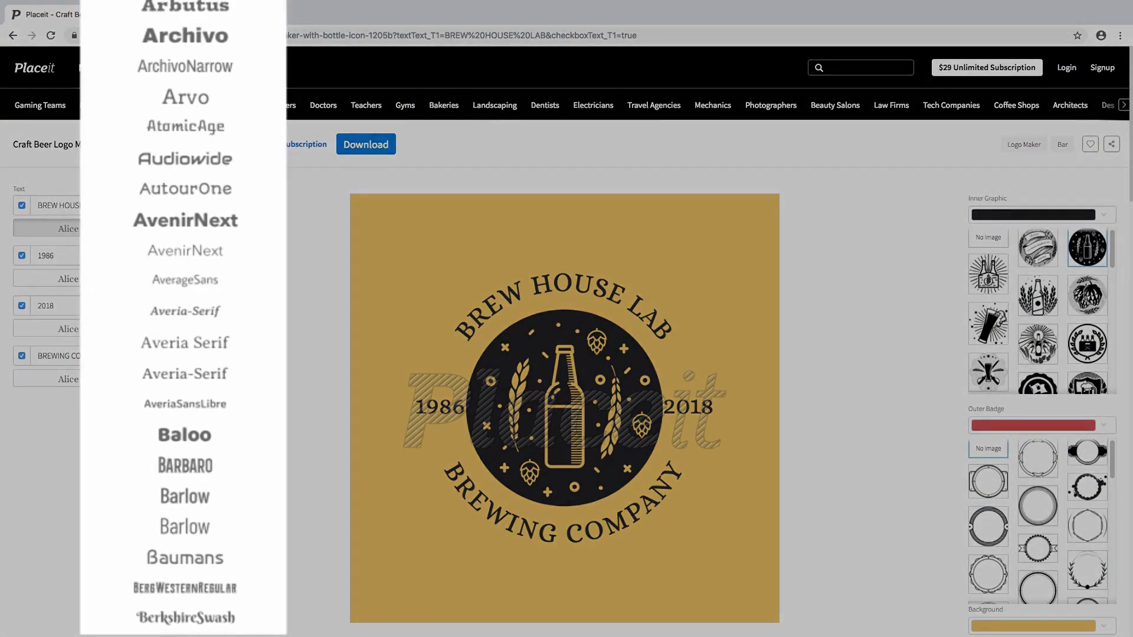
{"action": "scroll", "coordinate": [269, 76], "scroll_direction": "down", "scroll_amount": 1}
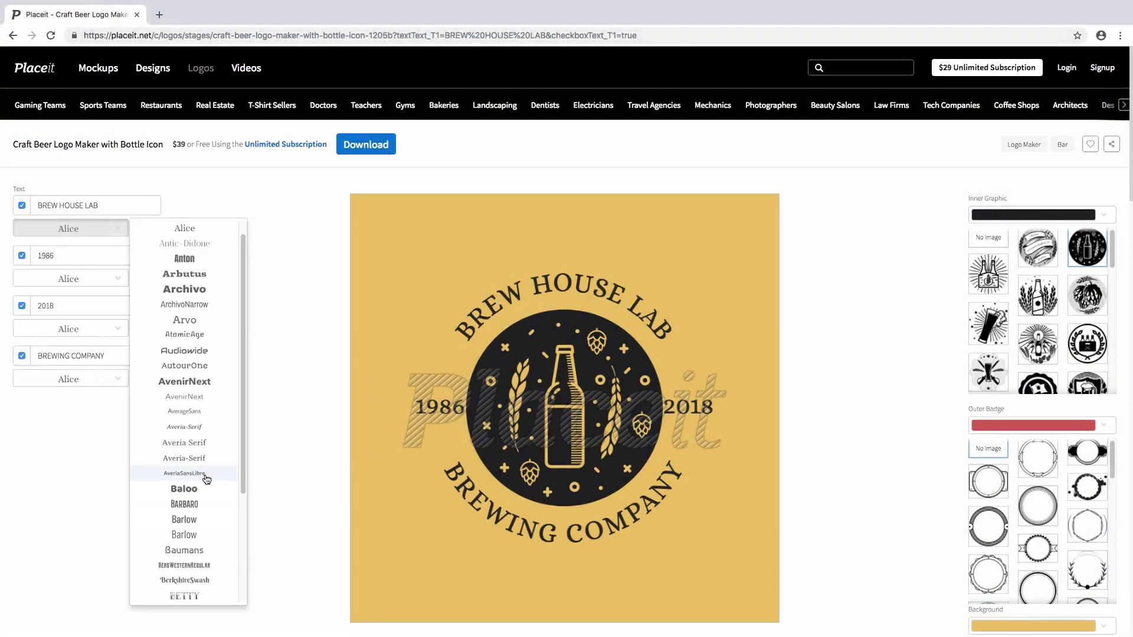
{"action": "left_click", "coordinate": [205, 475]}
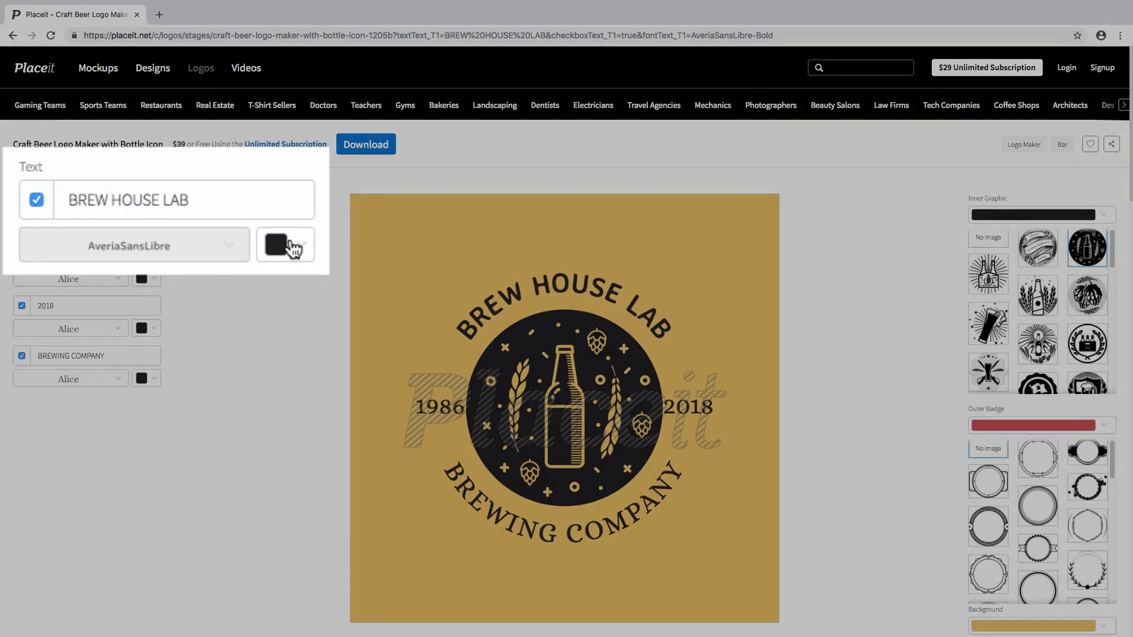
Step: Try the light green #93c47d on the BREW HOUSE LAB text
{"action": "left_click", "coordinate": [148, 229]}
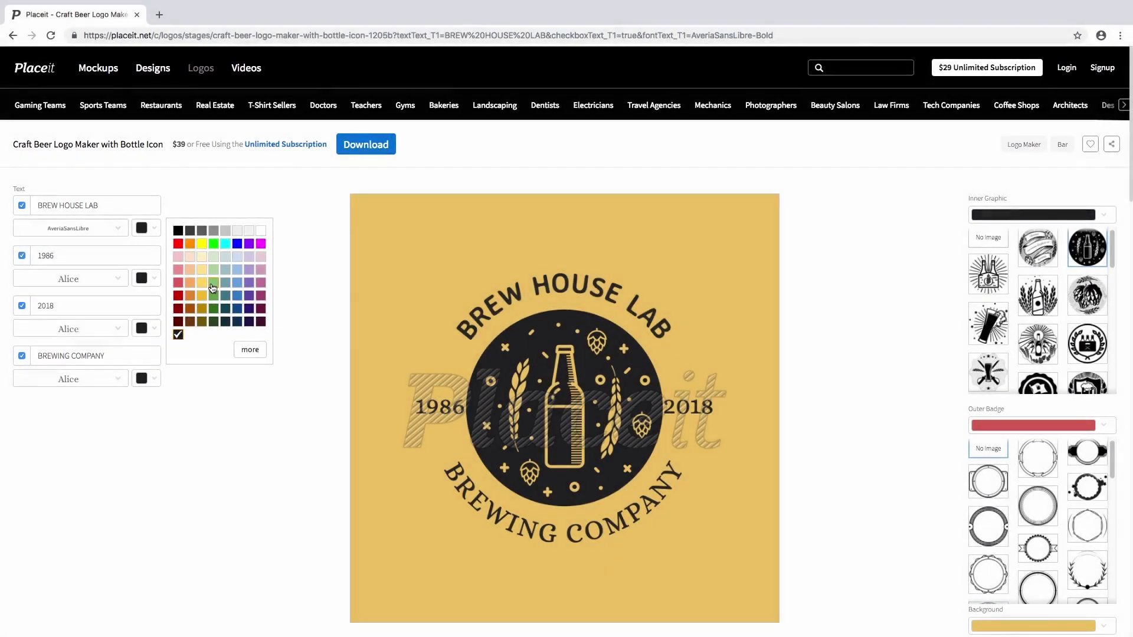
{"action": "left_click", "coordinate": [207, 285]}
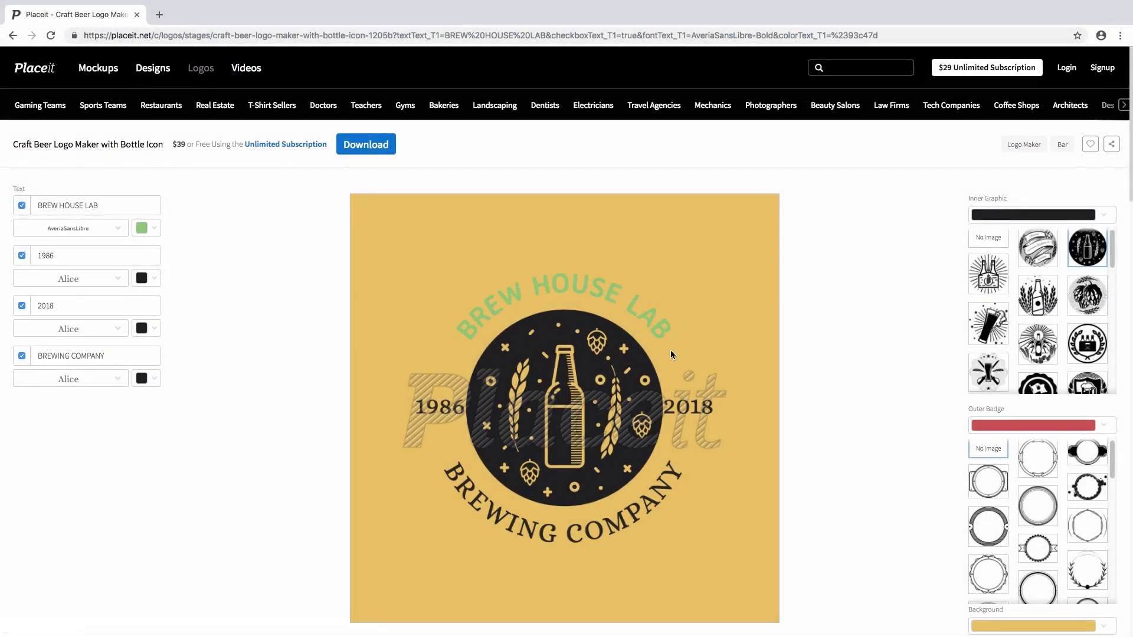
Step: Try the custom red #fb4343 on the BREW HOUSE LAB text, and return its colour to the original dark #222222
{"action": "left_click", "coordinate": [150, 235]}
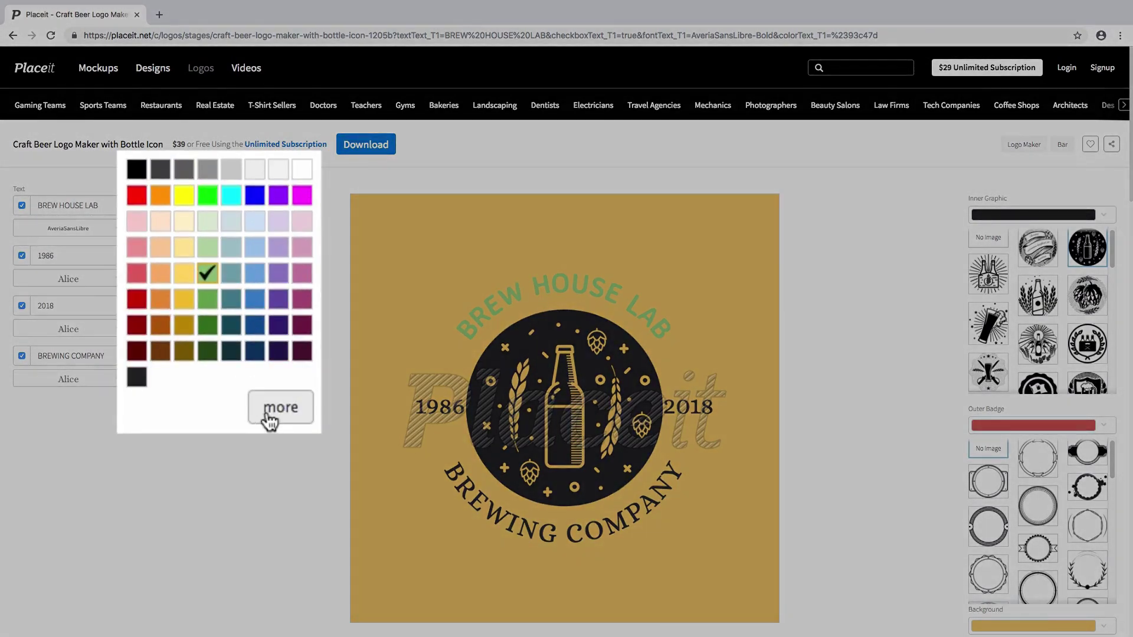
{"action": "left_click", "coordinate": [280, 412]}
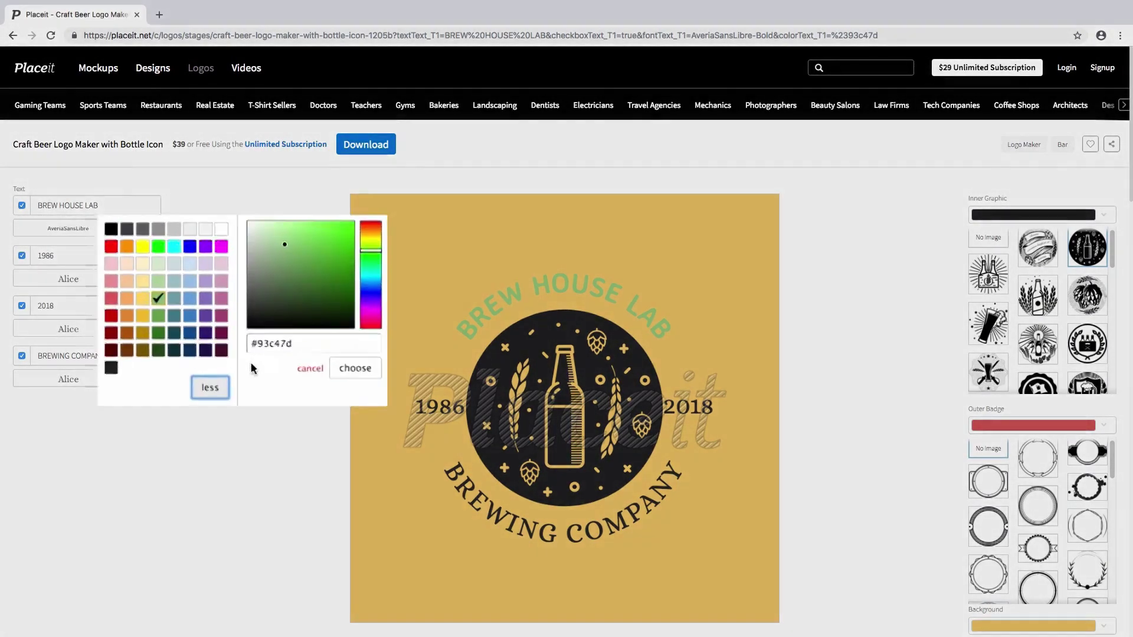
{"action": "left_click", "coordinate": [400, 220]}
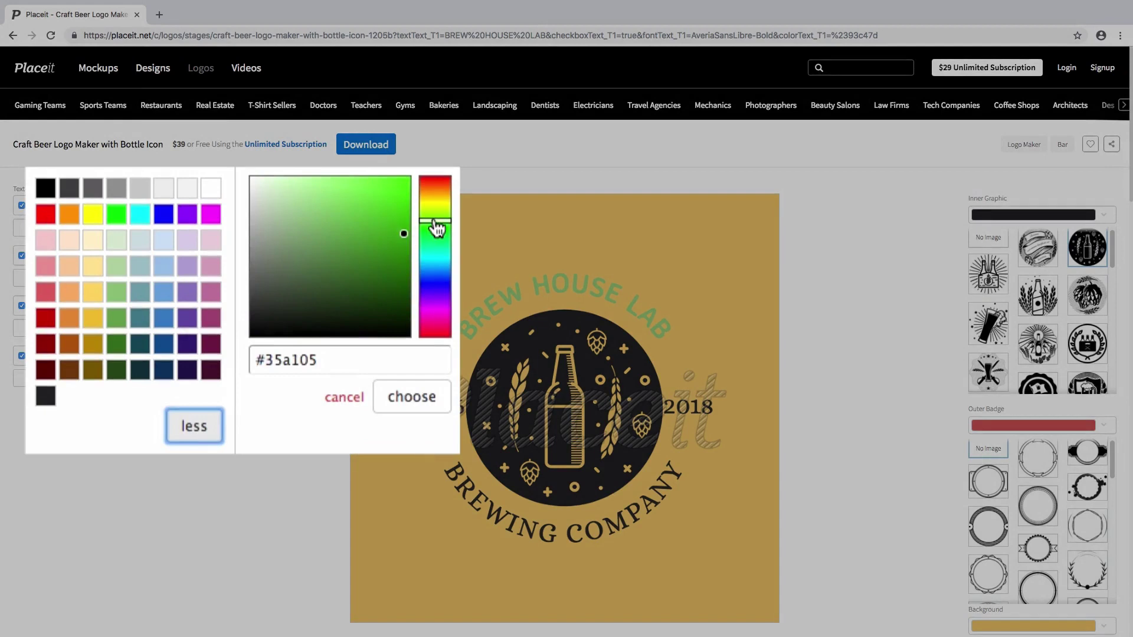
{"action": "left_click_drag", "start_coordinate": [435, 228], "coordinate": [437, 180]}
{"action": "left_click_drag", "start_coordinate": [362, 182], "coordinate": [446, 204]}
{"action": "left_click_drag", "start_coordinate": [384, 355], "coordinate": [239, 355]}
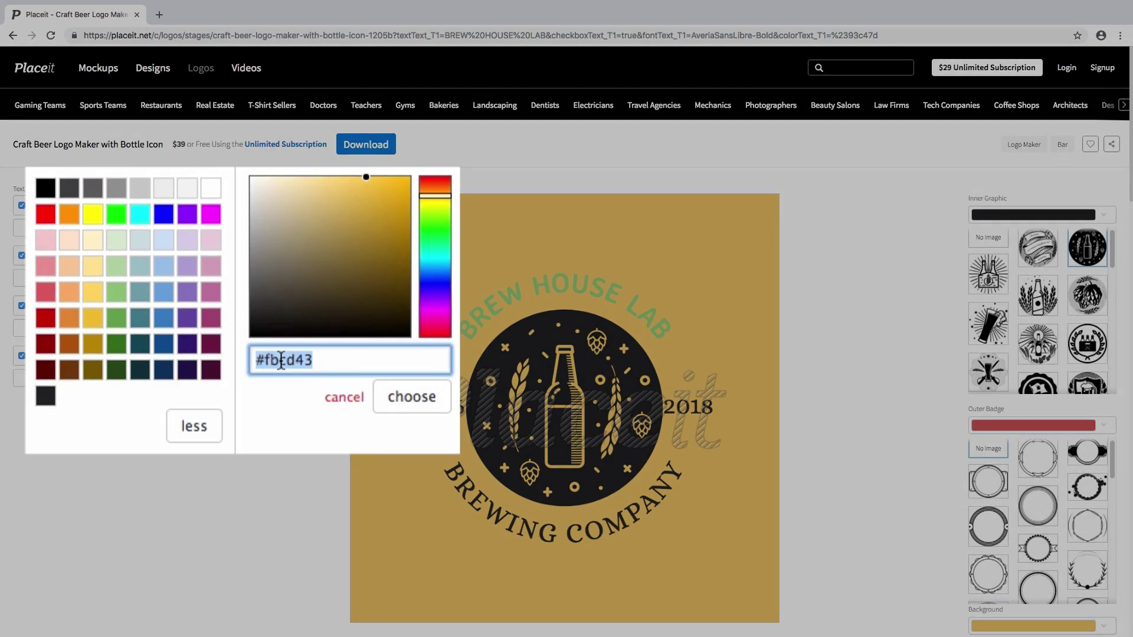
{"action": "left_click_drag", "start_coordinate": [435, 204], "coordinate": [433, 176]}
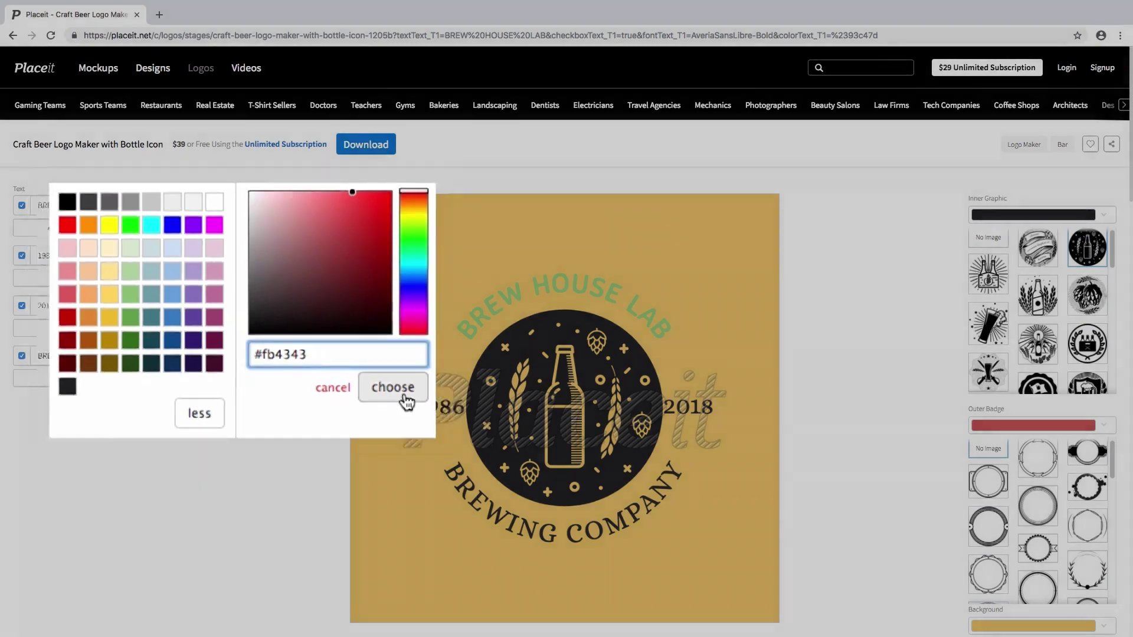
{"action": "left_click", "coordinate": [422, 406]}
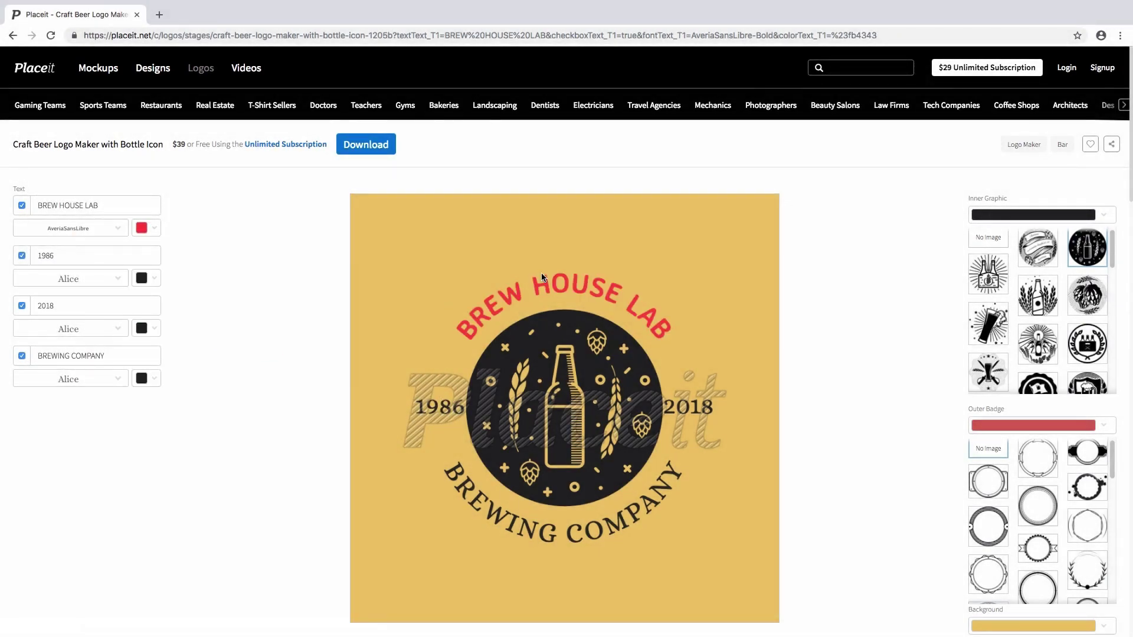
{"action": "left_click", "coordinate": [148, 230]}
{"action": "left_click", "coordinate": [190, 336]}
Step: Change the text beside the graphic from 1986 to EST. and from 2018 to 2017
{"action": "double_click", "coordinate": [89, 255]}
{"action": "type", "text": "EST."}
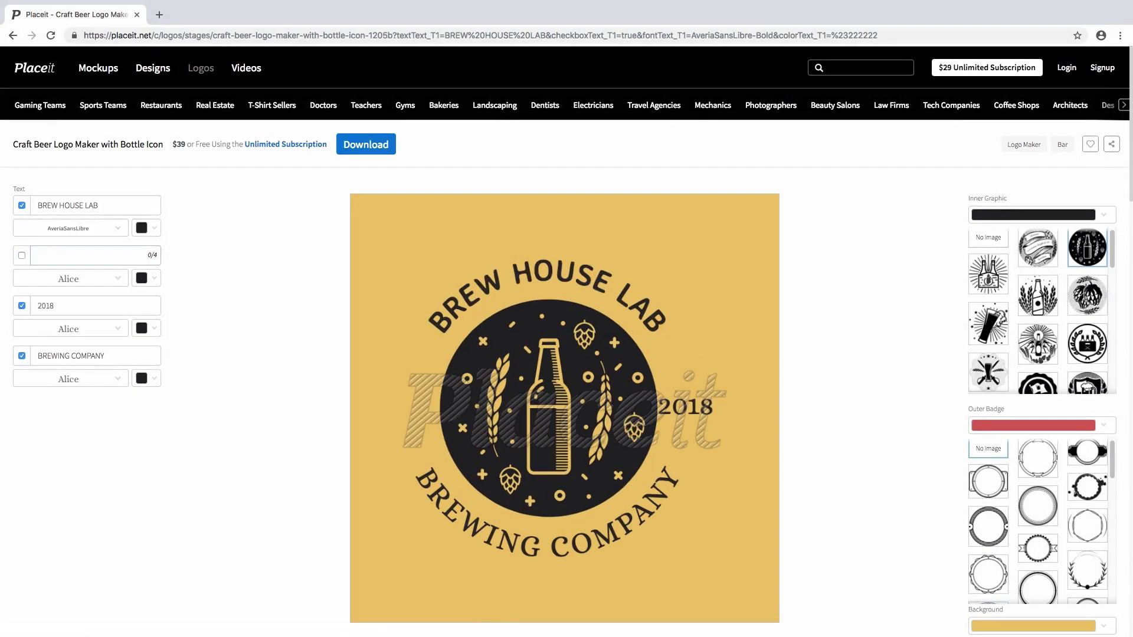
{"action": "key", "text": "Tab"}
{"action": "type", "text": "2017"}
Step: Set the font of both the EST. and 2017 texts to Abel
{"action": "left_click", "coordinate": [118, 279]}
{"action": "left_click", "coordinate": [203, 279]}
{"action": "left_click", "coordinate": [118, 329]}
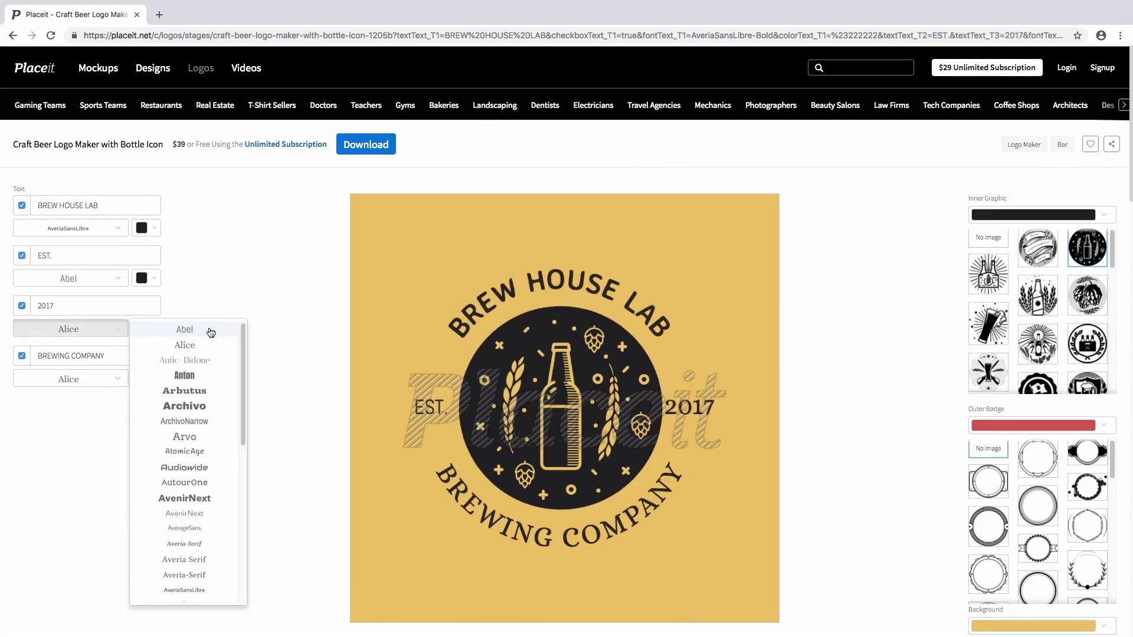
{"action": "left_click", "coordinate": [210, 330]}
Step: Replace the BREWING COMPANY text with SAN FRANCISCO, CA and set its font to AveriaSansLibre
{"action": "triple_click", "coordinate": [82, 356]}
{"action": "key", "text": "BackSpace"}
{"action": "type", "text": "SAN FRANCISCO, CA"}
{"action": "left_click", "coordinate": [118, 379]}
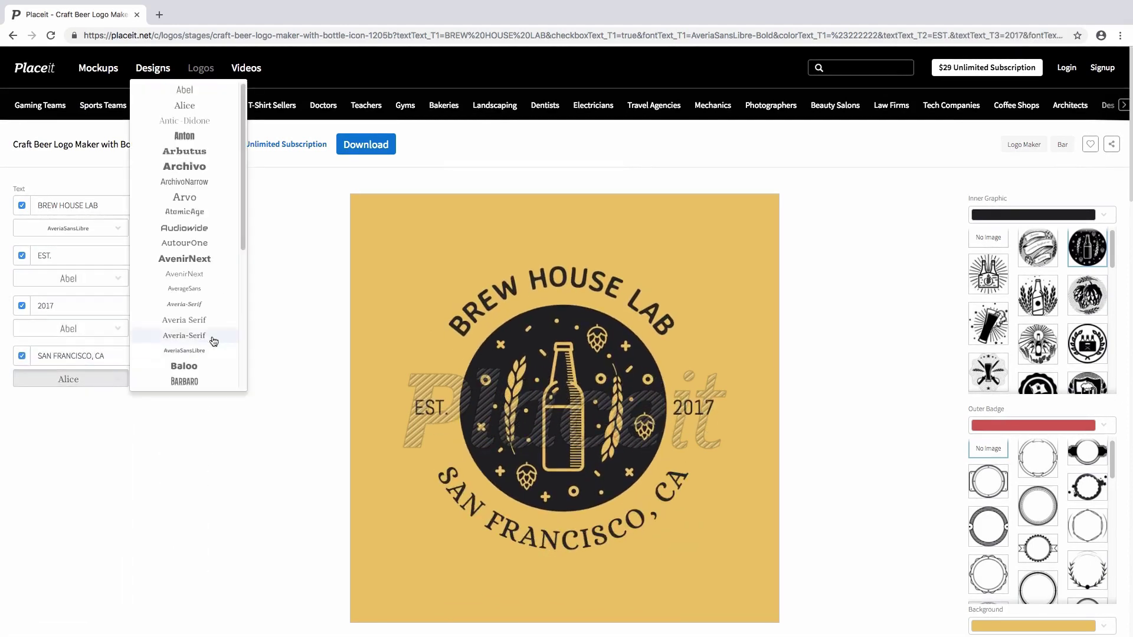
{"action": "left_click", "coordinate": [215, 336]}
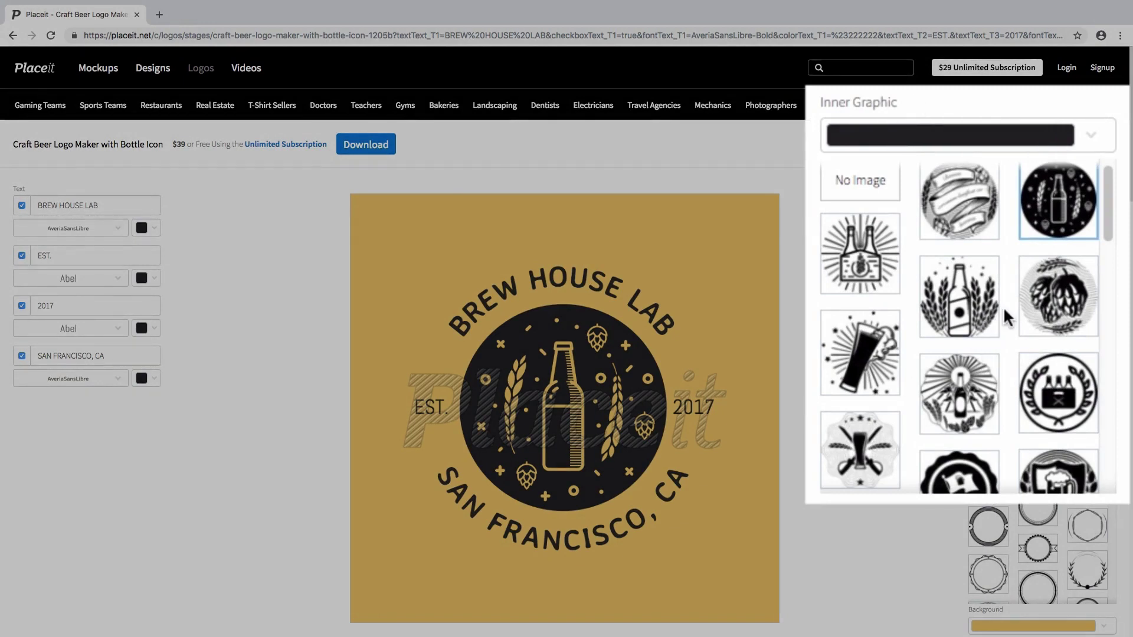
Step: Swap the inner bottle graphic for the outlined bottle cap with a hop flower
{"action": "scroll", "coordinate": [1005, 311], "scroll_direction": "down", "scroll_amount": 3}
{"action": "scroll", "coordinate": [1004, 317], "scroll_direction": "down", "scroll_amount": 5}
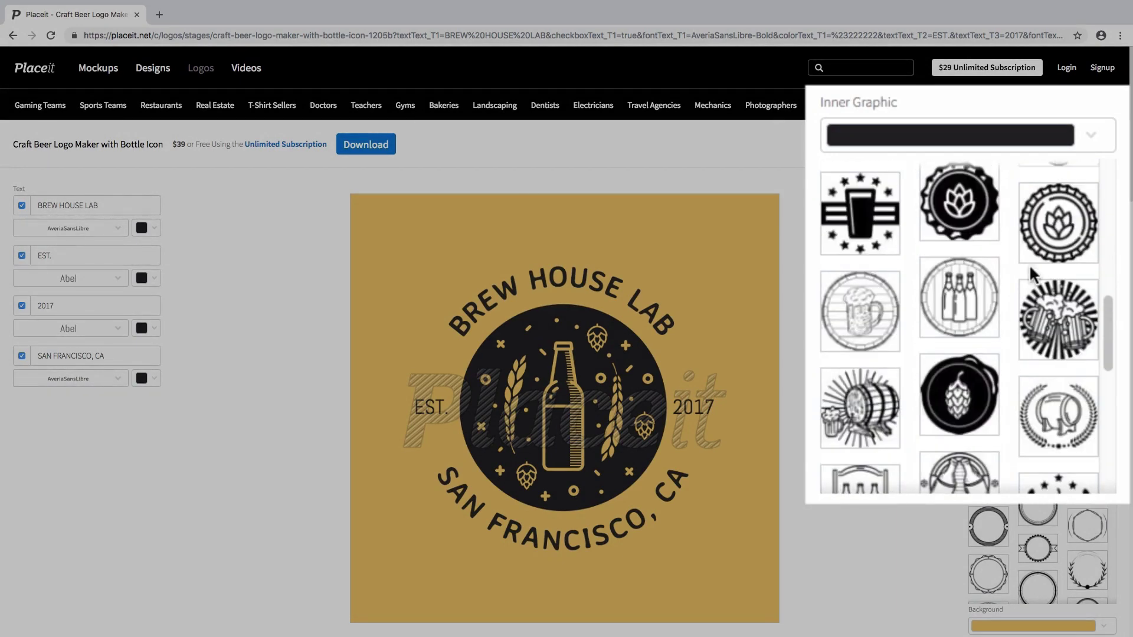
{"action": "left_click", "coordinate": [1070, 249]}
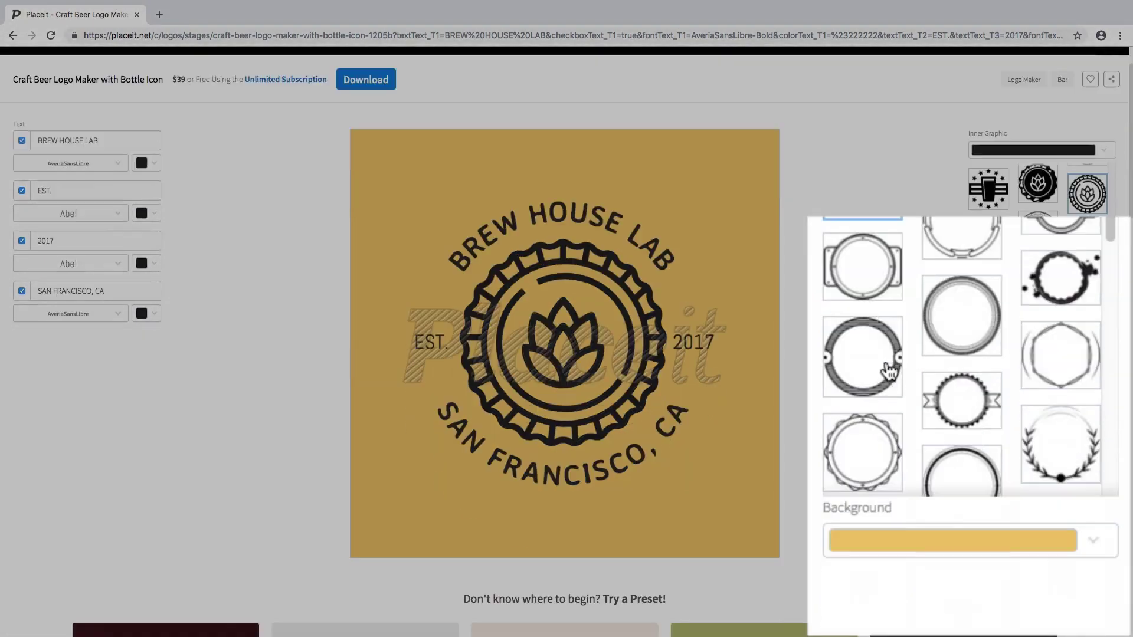
Step: Try the circular outer badge with a ridged rim and thin dotted inner rings around the logo
{"action": "scroll", "coordinate": [875, 240], "scroll_direction": "down", "scroll_amount": 2}
{"action": "left_click", "coordinate": [875, 240]}
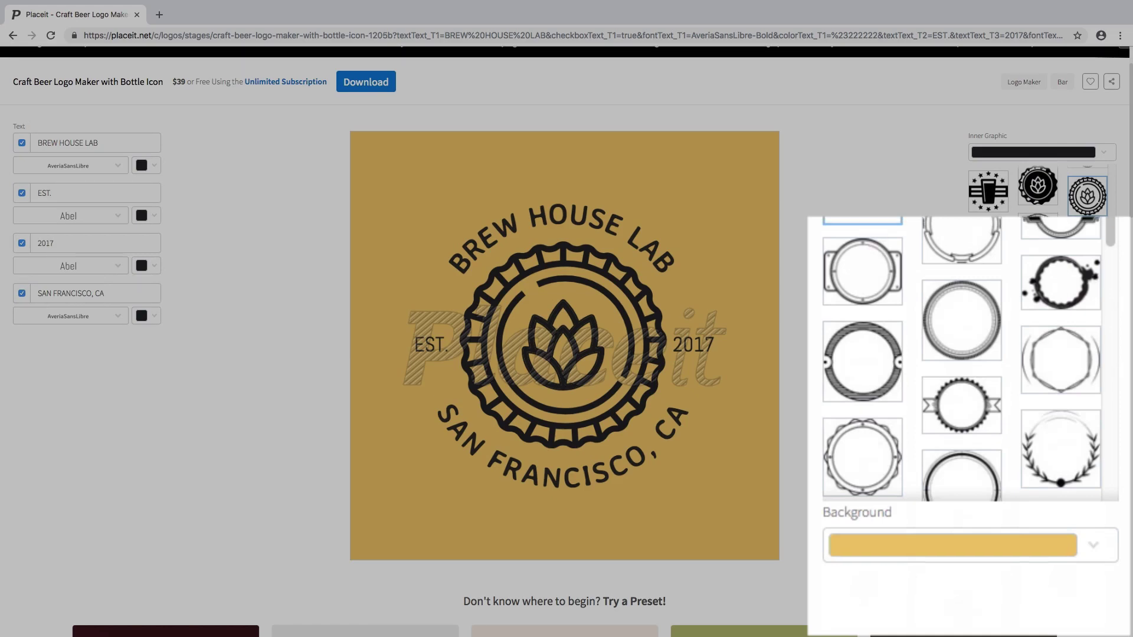
{"action": "scroll", "coordinate": [885, 250], "scroll_direction": "up", "scroll_amount": 1}
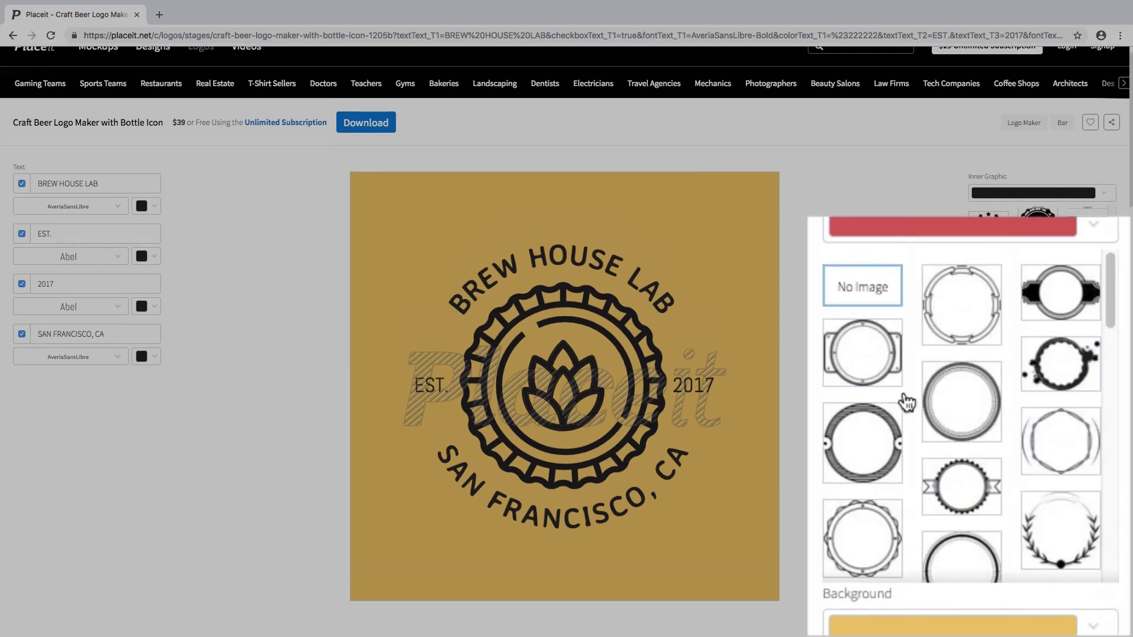
{"action": "left_click", "coordinate": [961, 403]}
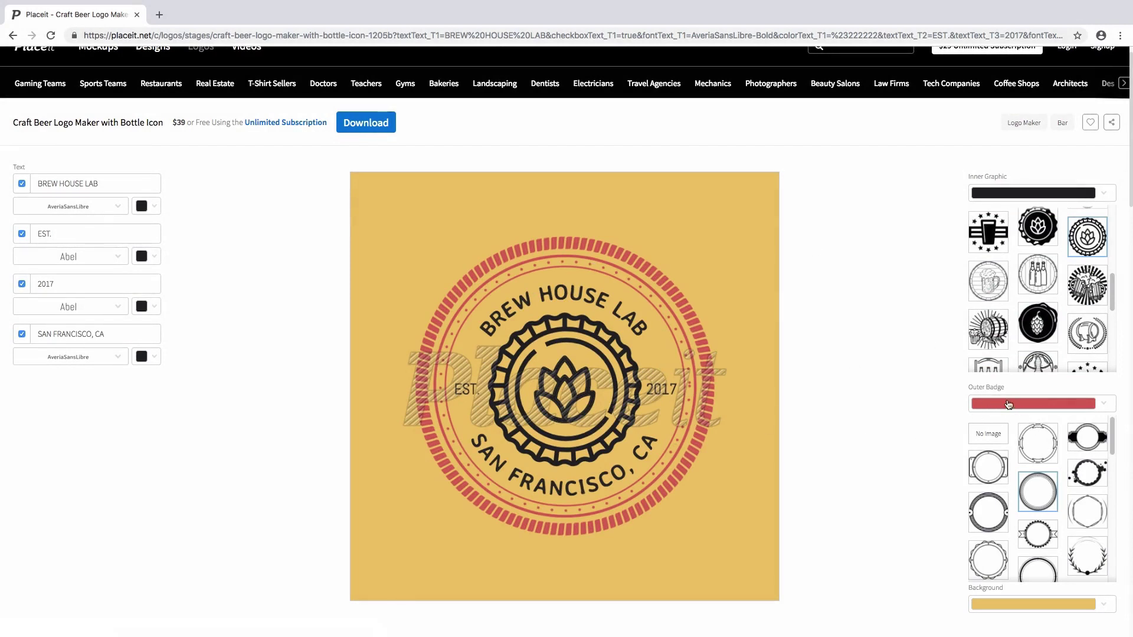
Step: Set the outer badge to the solid circle with rough brushed edges and make the logo background transparent
{"action": "scroll", "coordinate": [1013, 509], "scroll_direction": "down", "scroll_amount": 5}
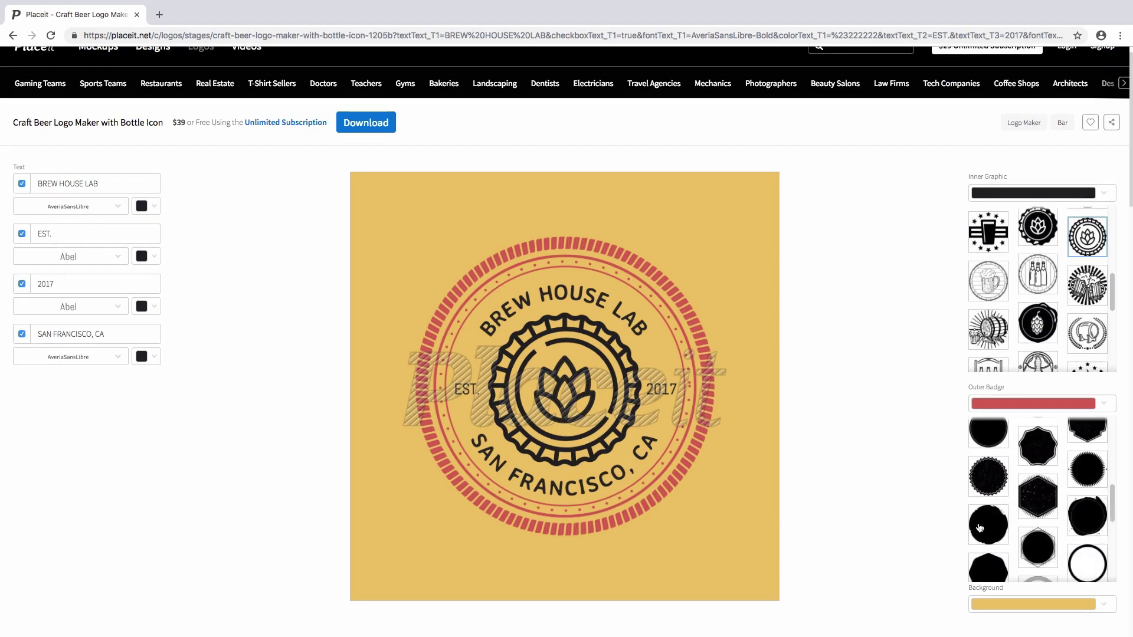
{"action": "left_click", "coordinate": [988, 524]}
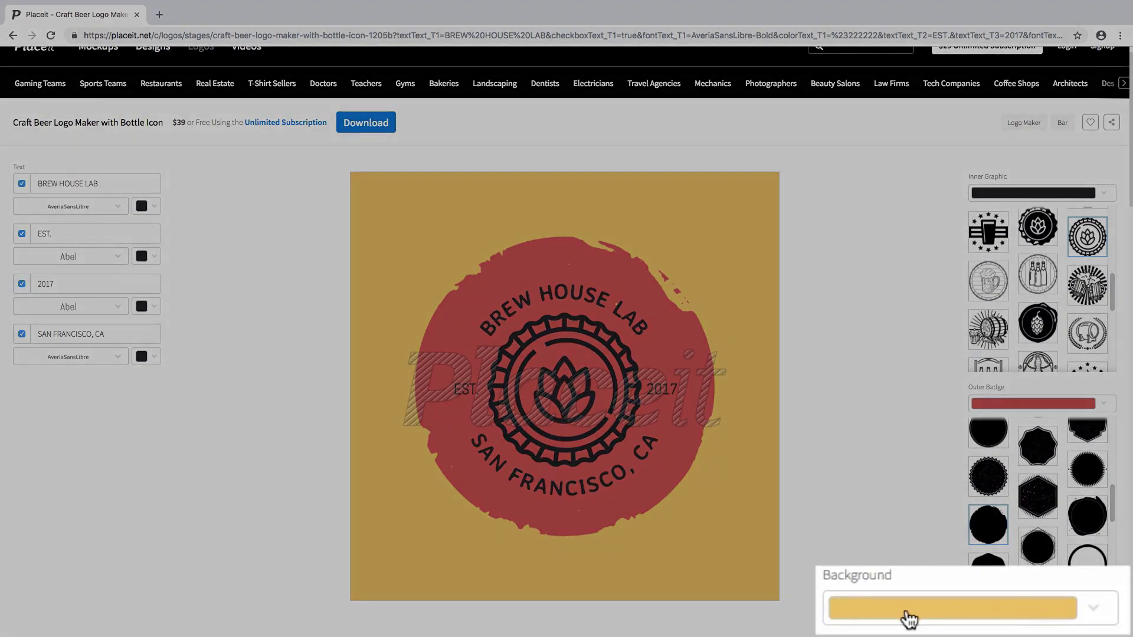
{"action": "left_click", "coordinate": [1010, 605]}
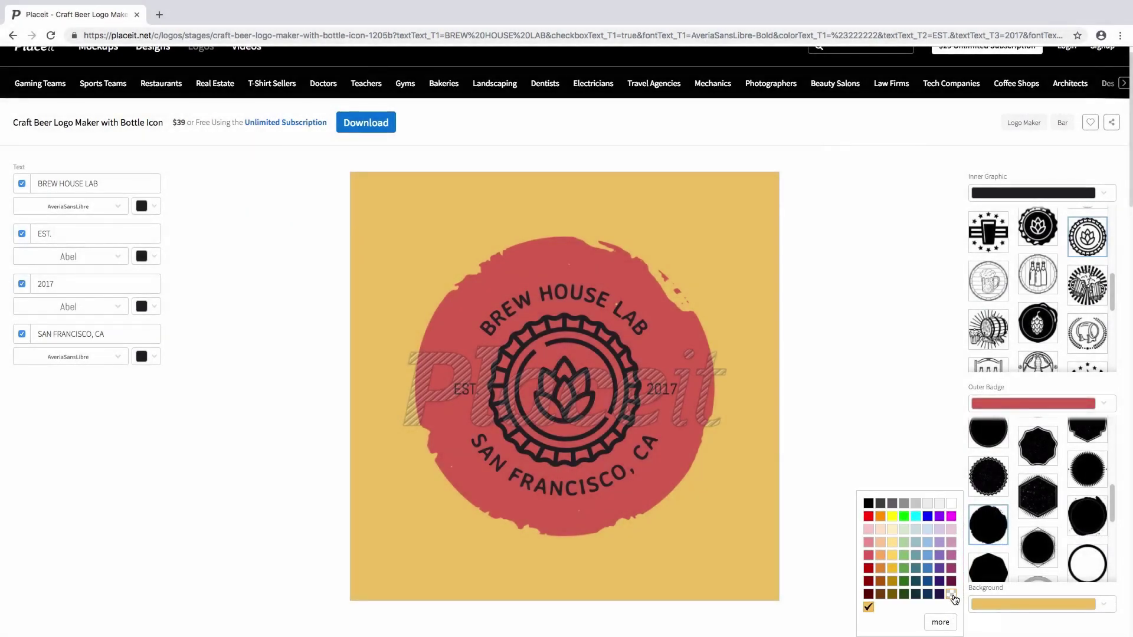
{"action": "left_click", "coordinate": [954, 592]}
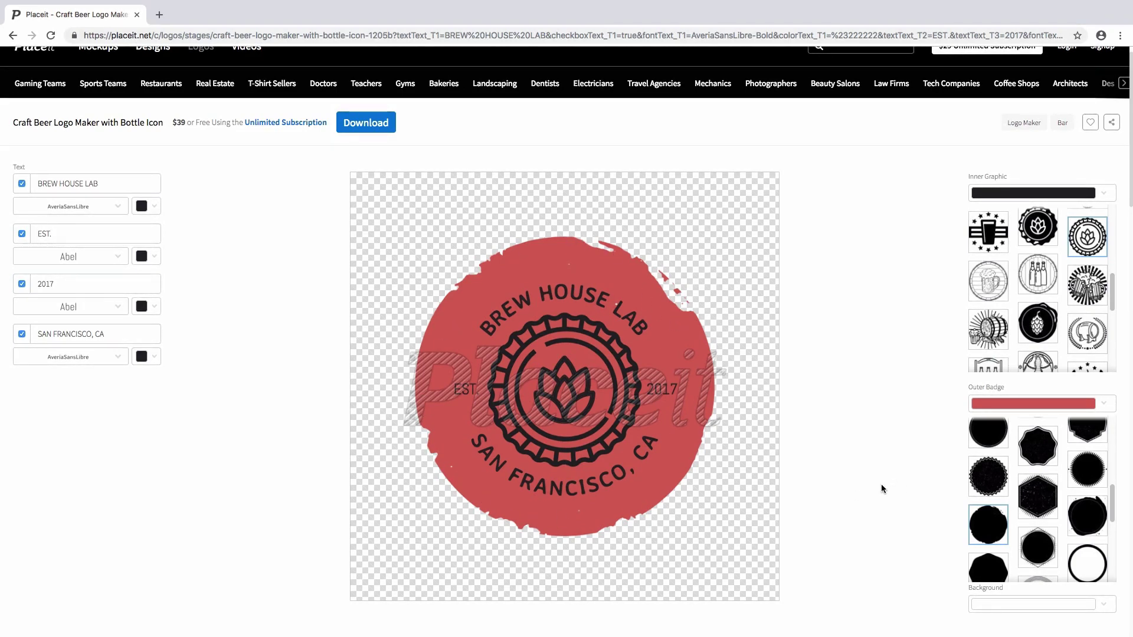
Step: Change the outer badge's colour to orange and lighten it to the next paler orange swatch
{"action": "left_click", "coordinate": [1059, 406]}
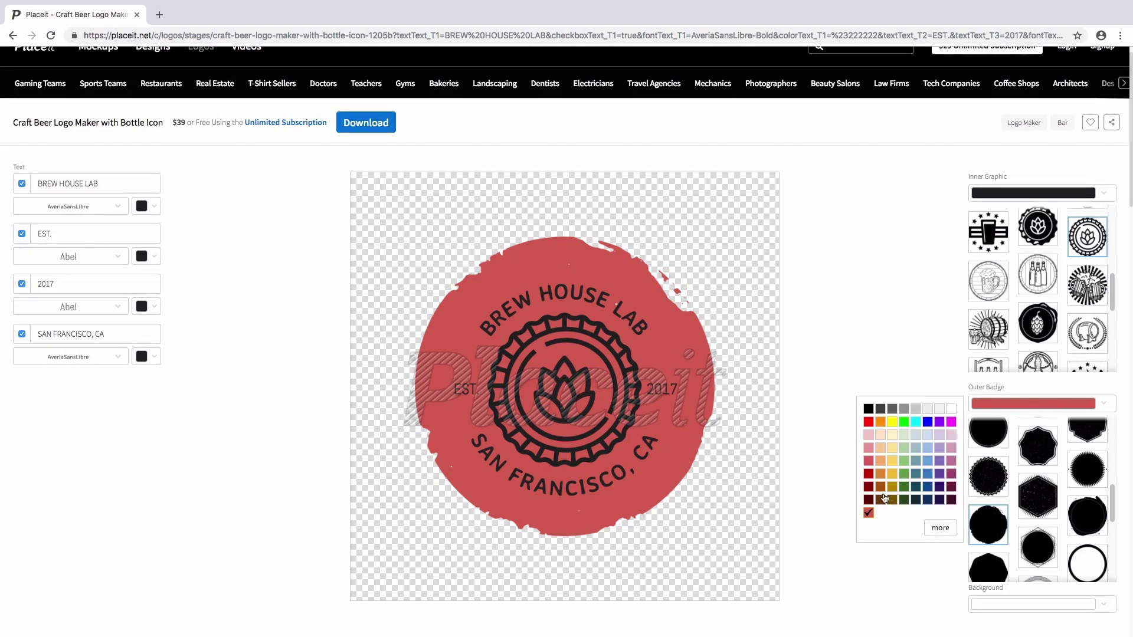
{"action": "left_click", "coordinate": [881, 475]}
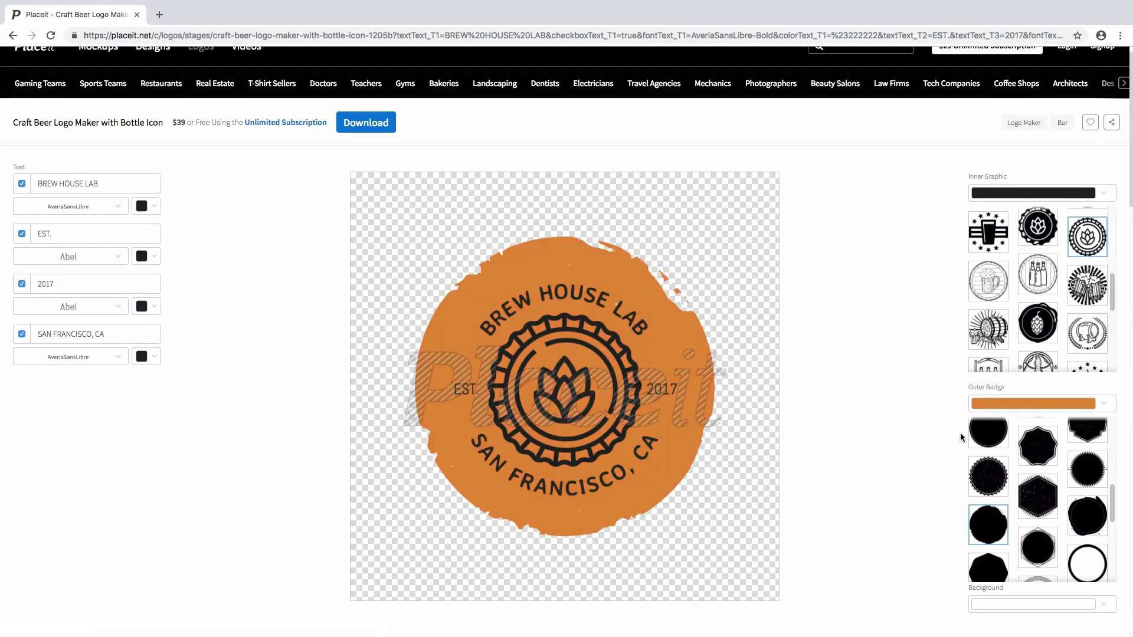
{"action": "left_click", "coordinate": [880, 461]}
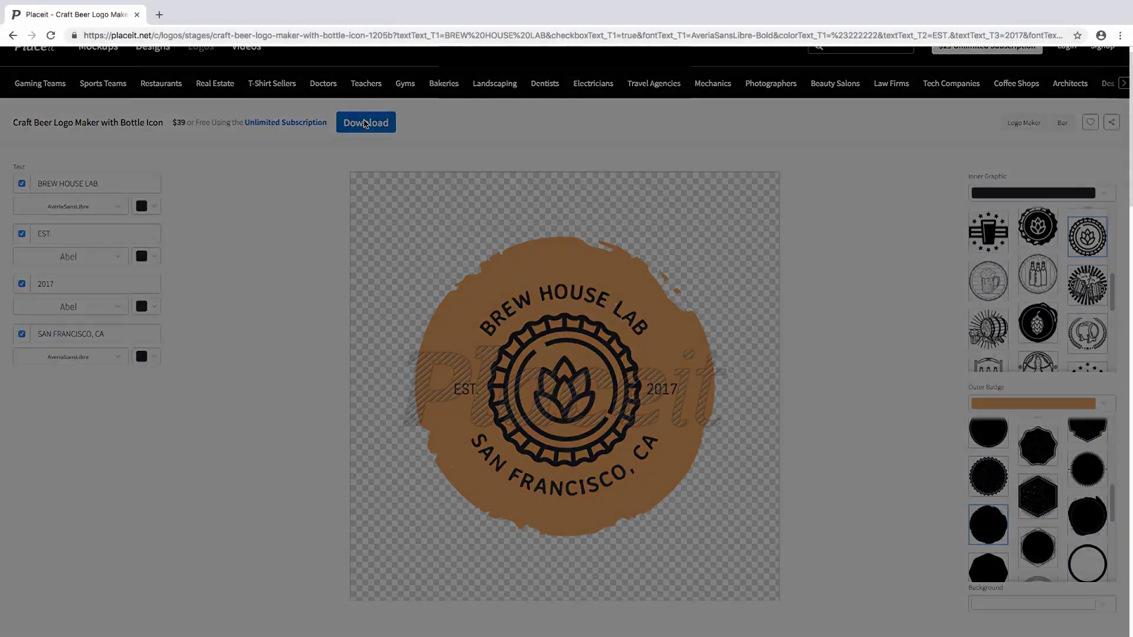
Step: Open the download options for the finished logo
{"action": "left_click", "coordinate": [369, 121]}
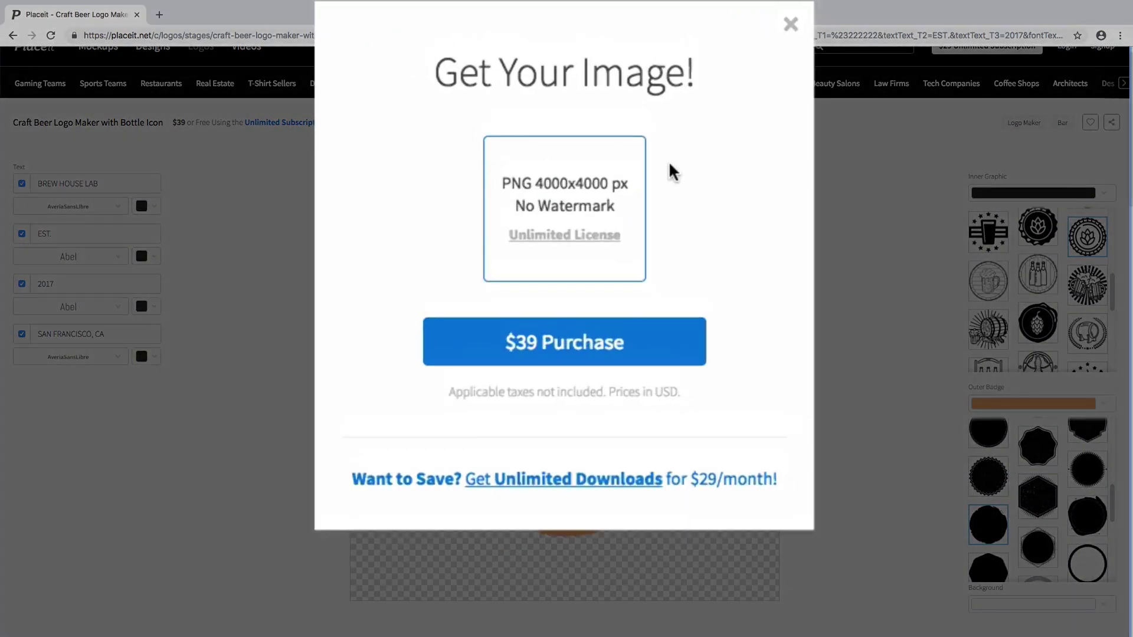